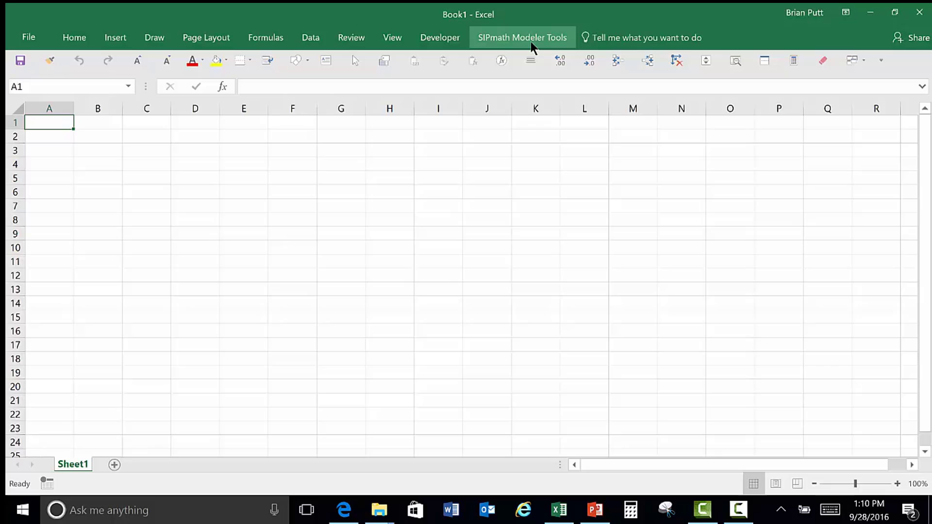
Initialise SIPmath in Generate Mode with 1000 trials.
left_click(531, 42)
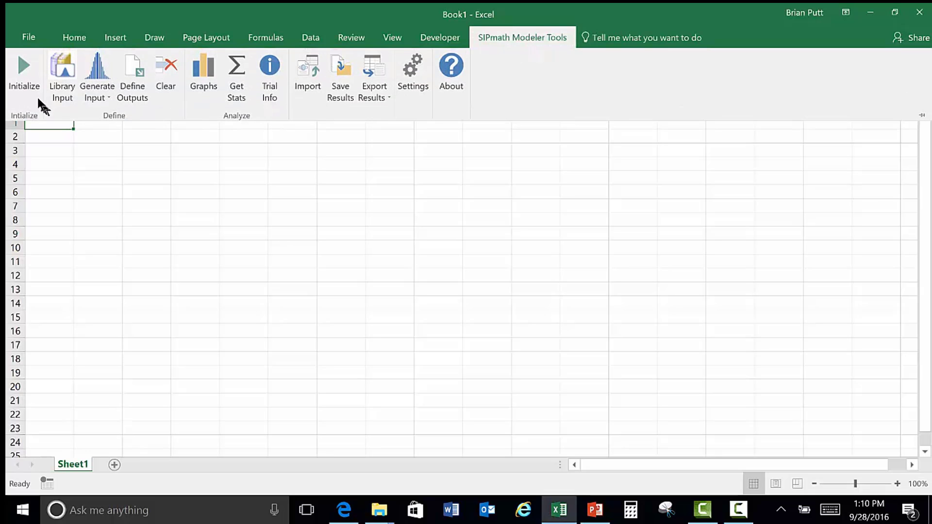
left_click(27, 81)
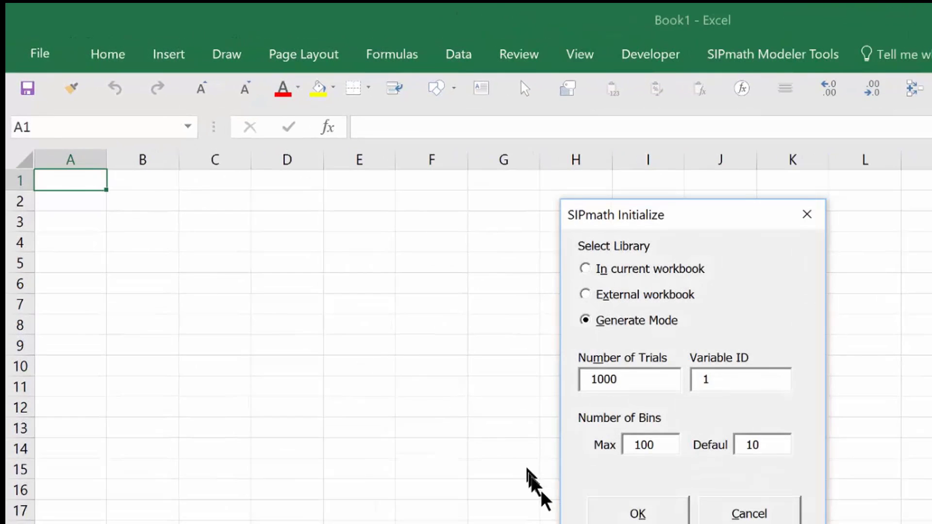
left_click(622, 513)
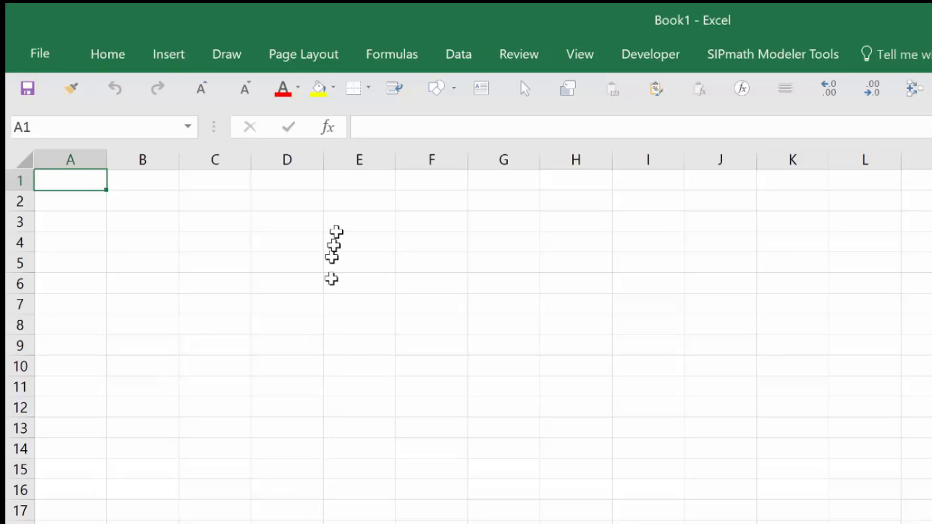
Enter the headers P10, P50 and P90 in E3:G3.
left_click(336, 245)
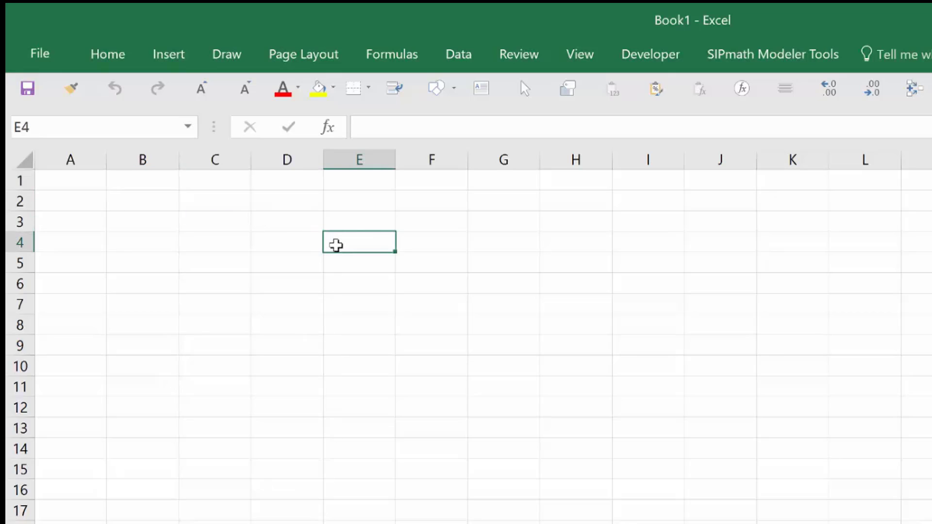
key("Up")
type("P10")
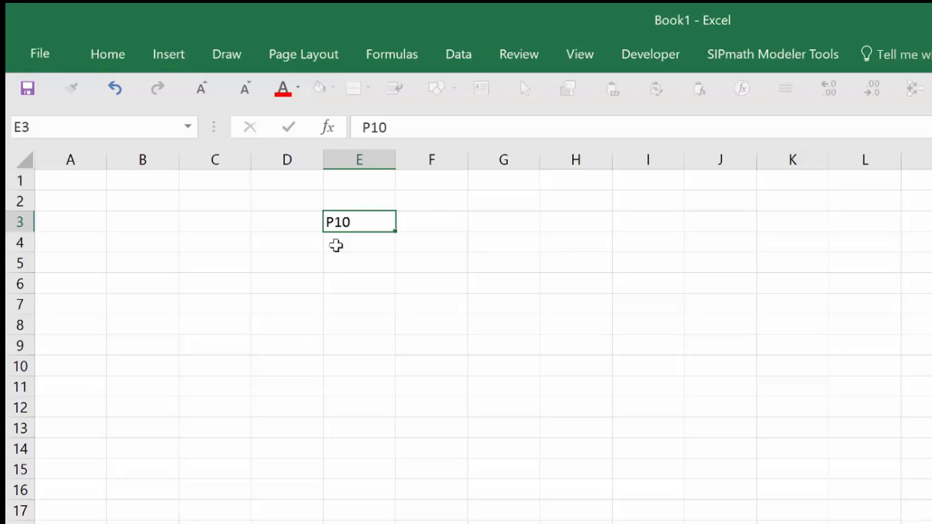
key("Tab")
type("P50")
key("Tab")
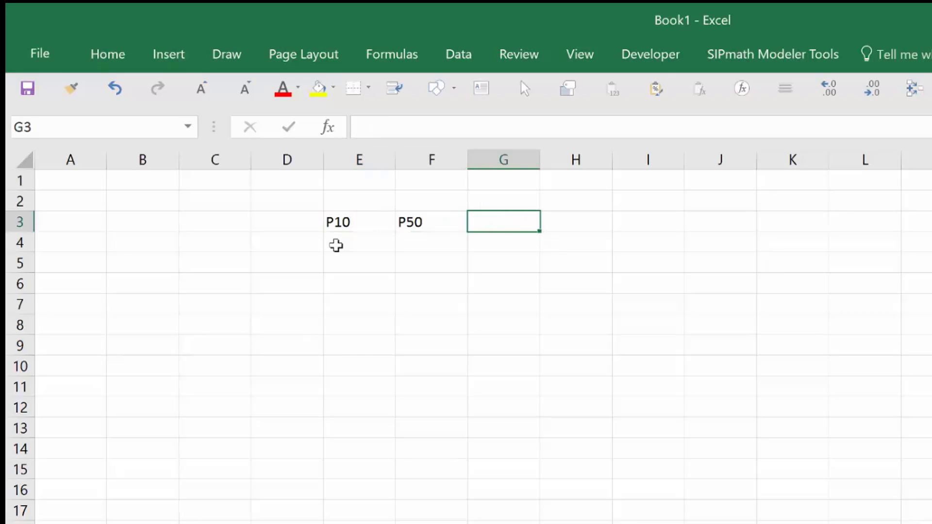
type("P90")
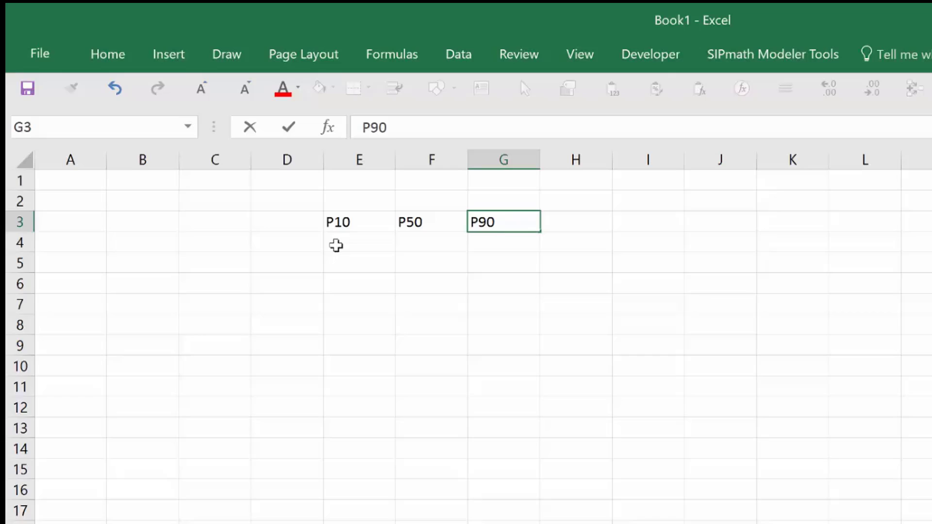
key("Return")
Enter 5, 10 and 20 in E4:G4 and fill those cells yellow.
left_click(336, 245)
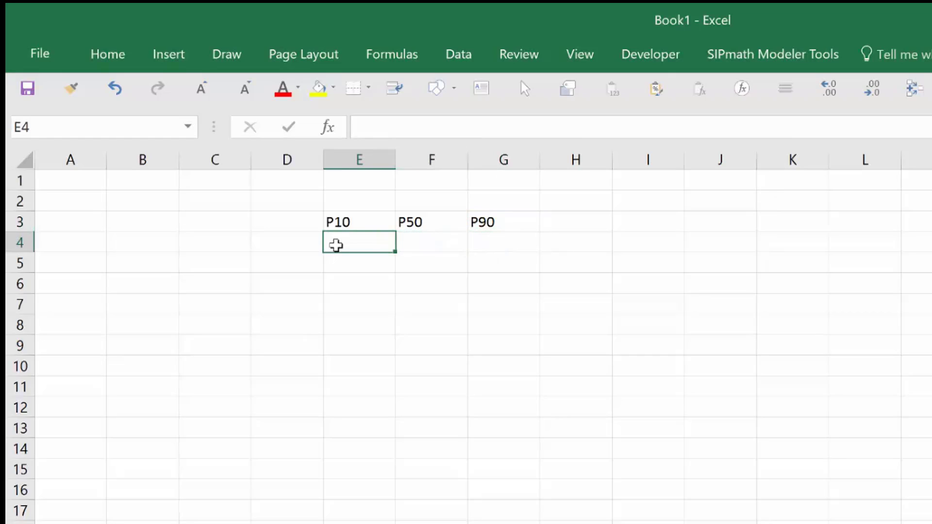
type("5")
key("Tab")
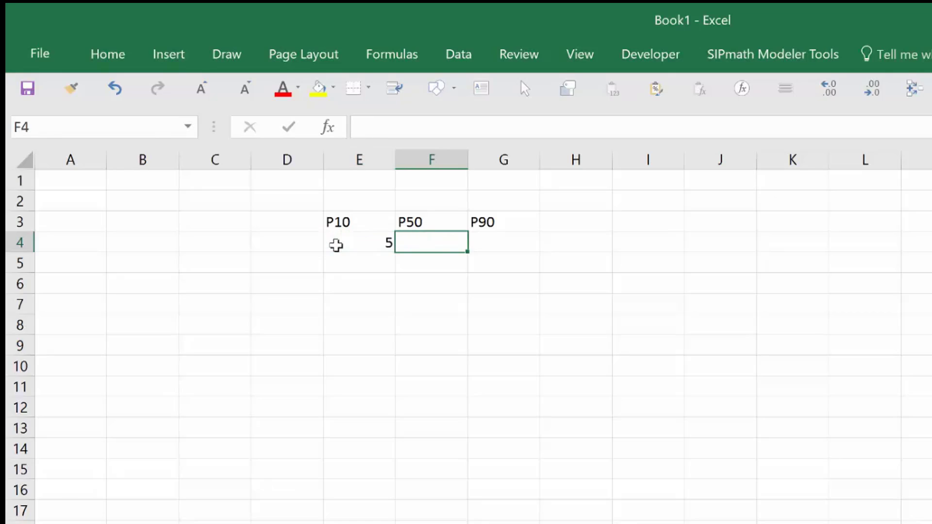
type("10")
key("Tab")
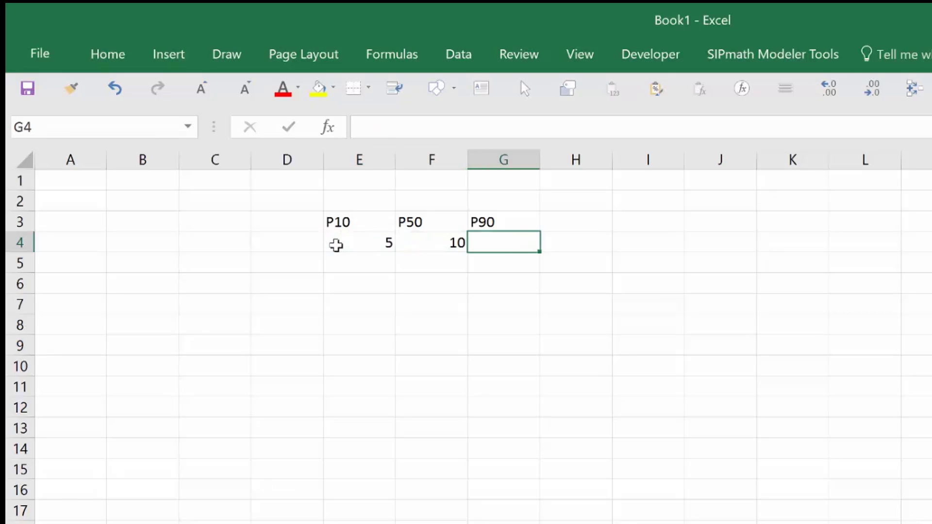
type("20")
key("ctrl+Return")
left_click(336, 246)
key("shift+Right")
key("shift+Right")
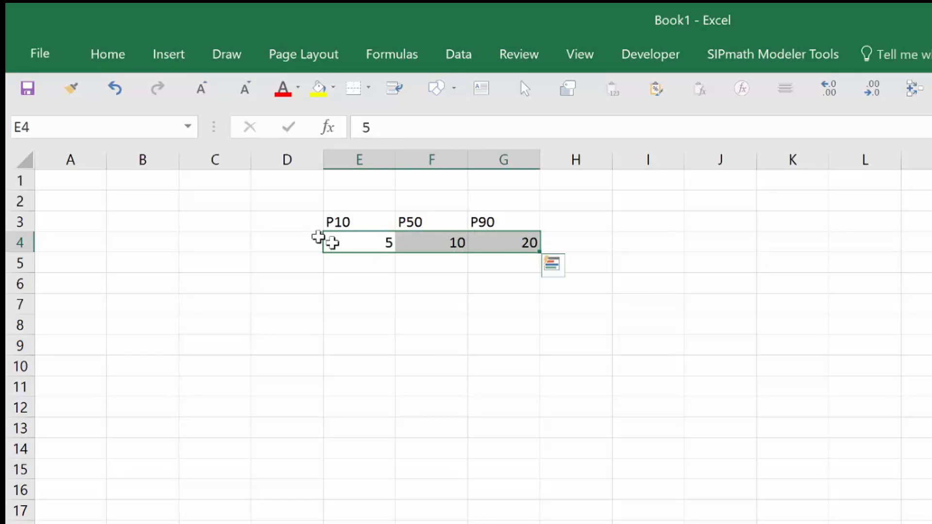
left_click(318, 88)
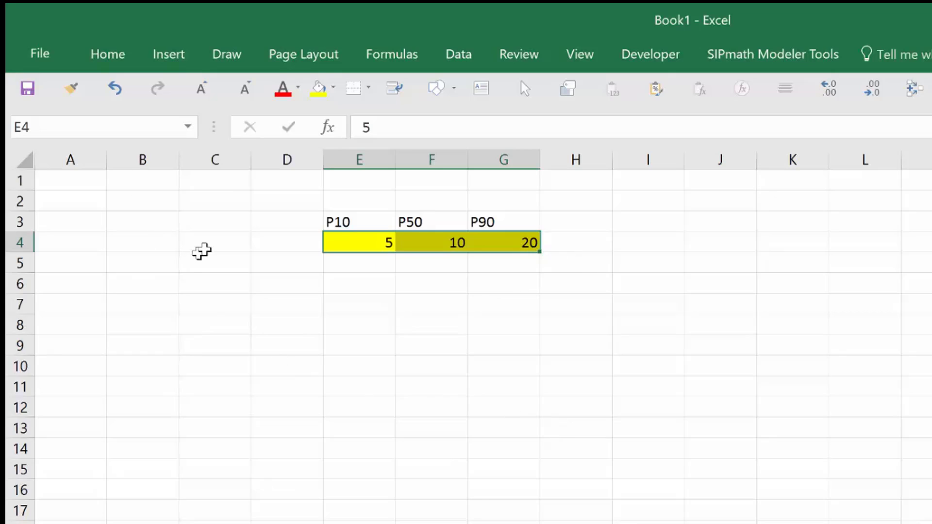
Type 'Result' in C3, 'Rand#' in J3 and 'Seed' in K3, ending on C4.
left_click(201, 222)
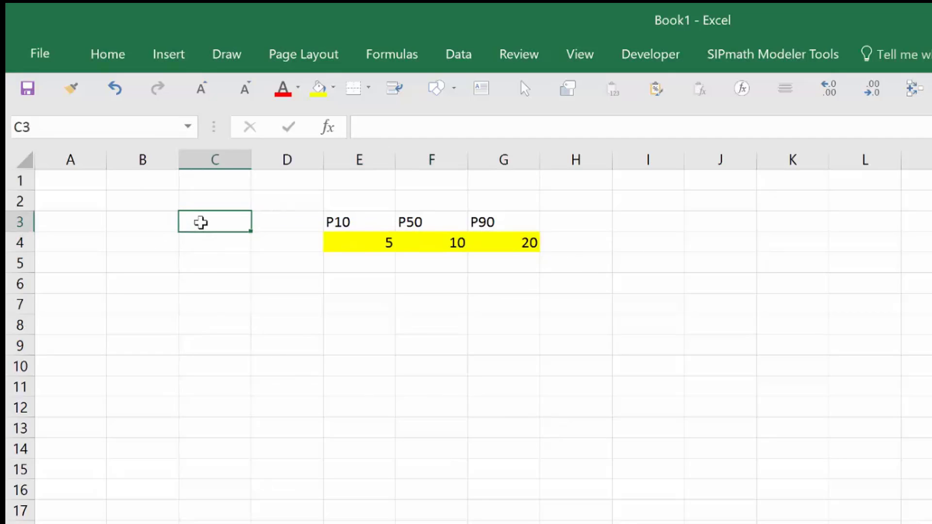
type("Result")
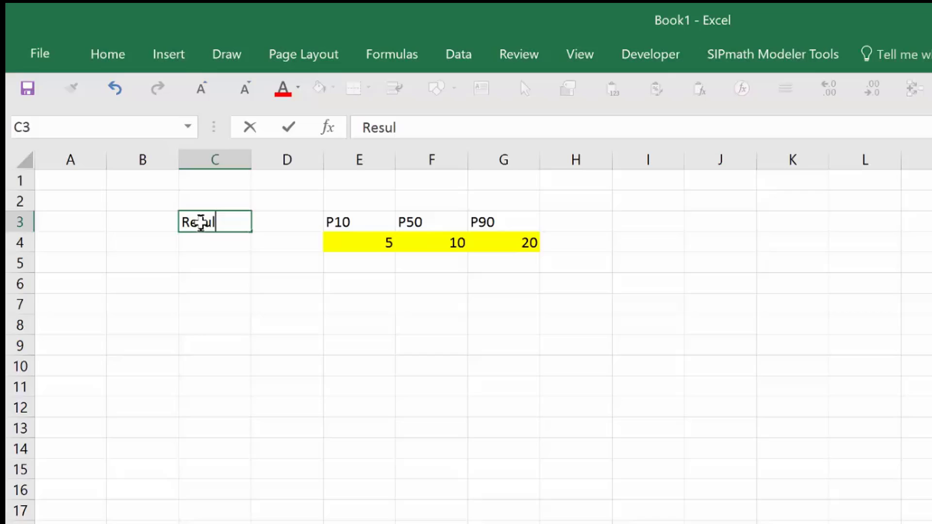
key("ctrl+Return")
key("Right")
key("Right")
key("Right")
key("Right")
key("Right")
key("Right")
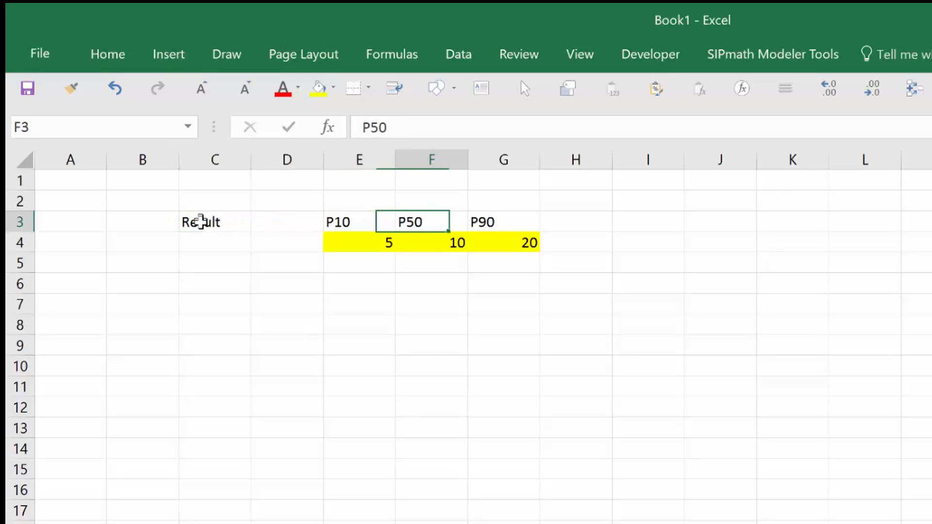
key("Right")
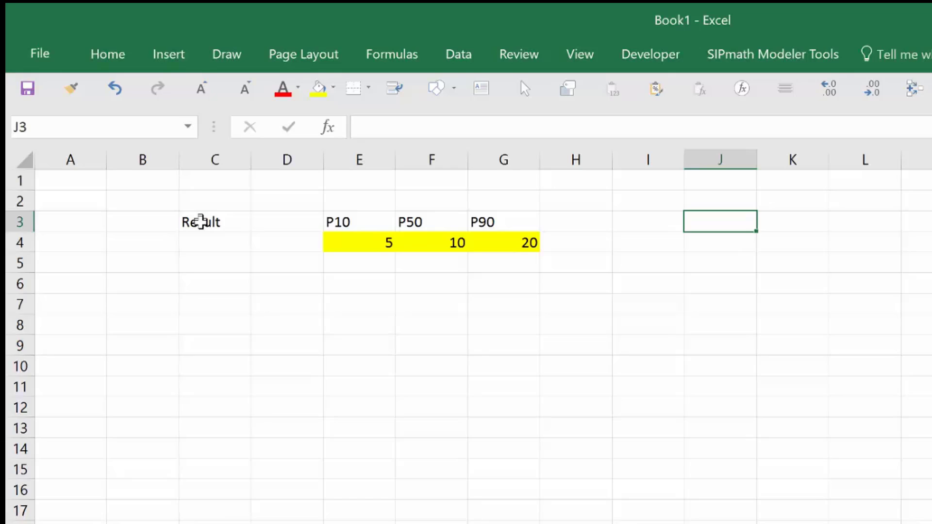
type("Rand#")
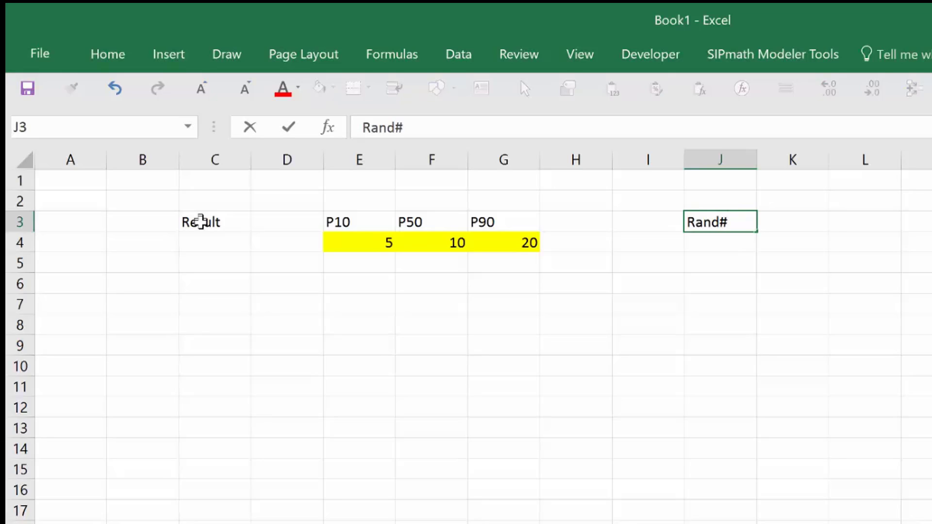
key("Tab")
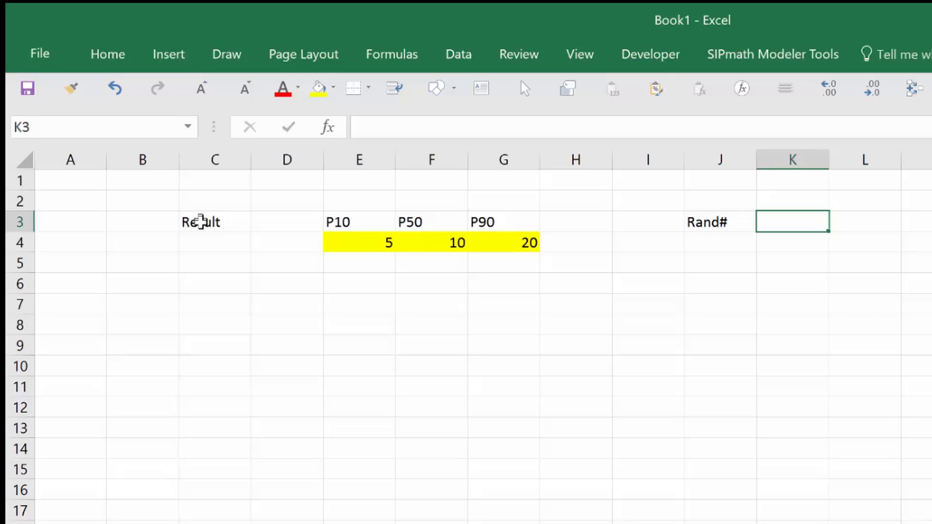
type("Seed")
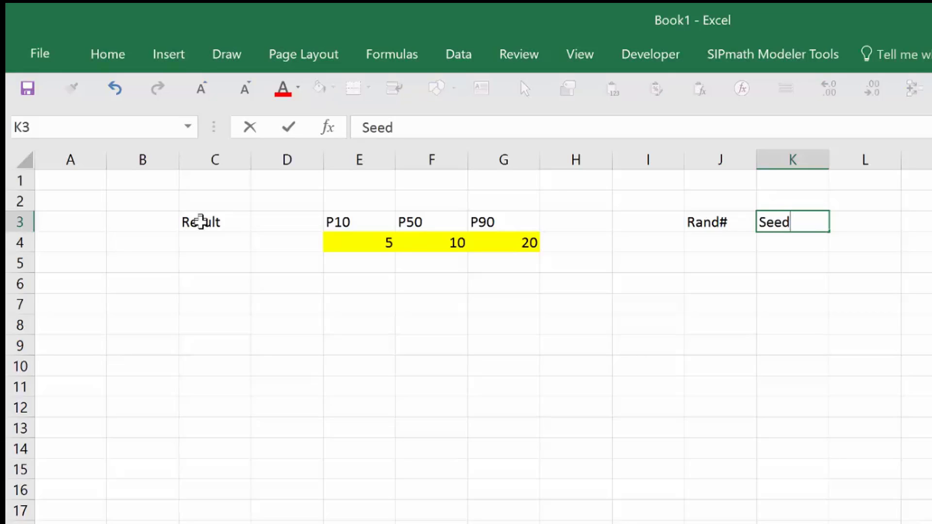
key("Left")
key("Left")
key("Left")
key("Left")
key("Left")
key("Left")
key("Left")
key("Left")
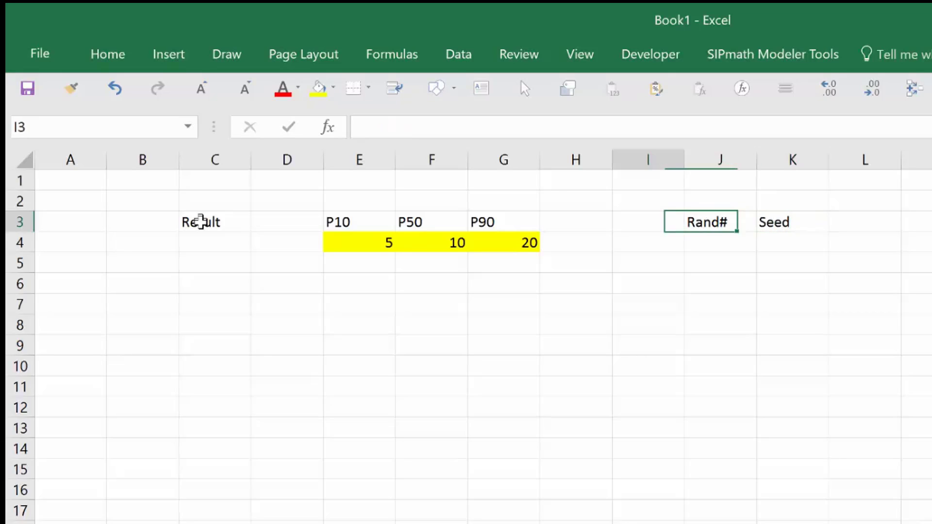
key("Down")
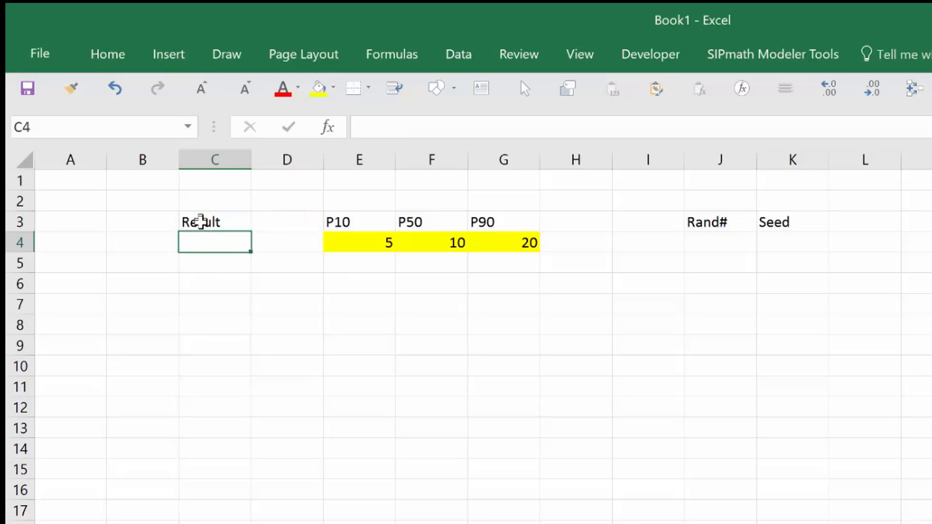
Insert a Myerson distribution in C4 with its 10th, 50th and 90th percentiles linked to E4, F4, G4.
left_click(735, 48)
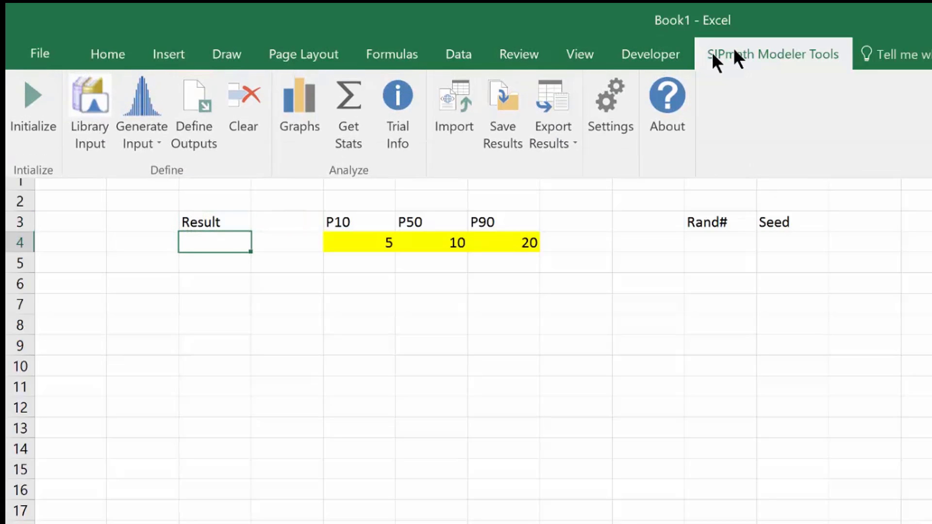
left_click(135, 86)
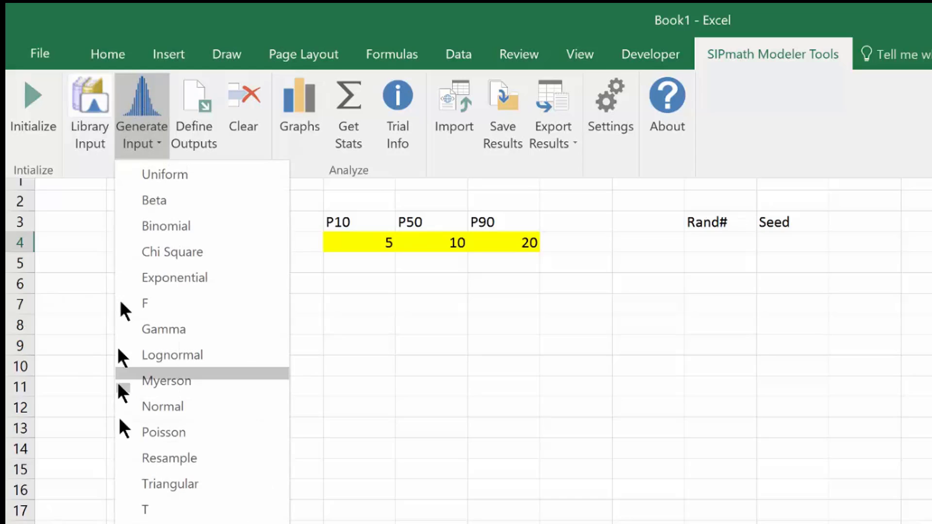
left_click(155, 383)
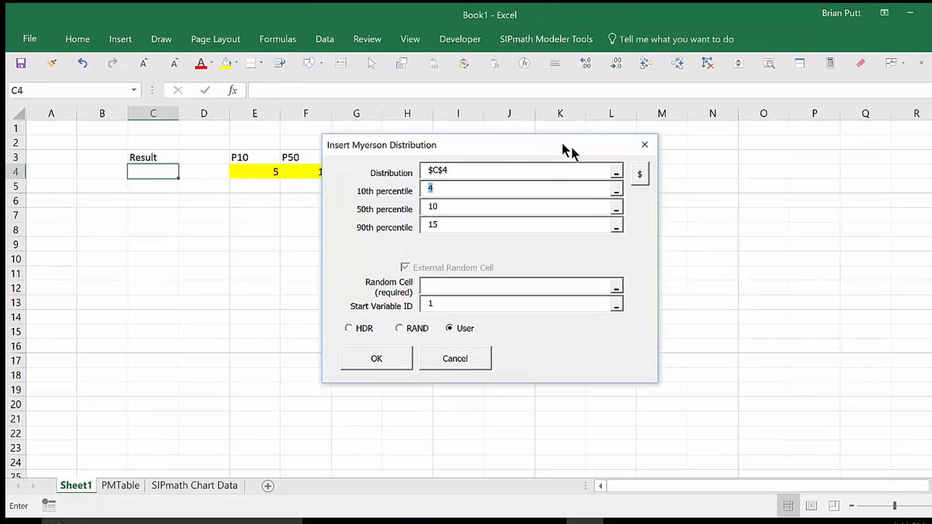
left_click_drag(571, 145, 832, 139)
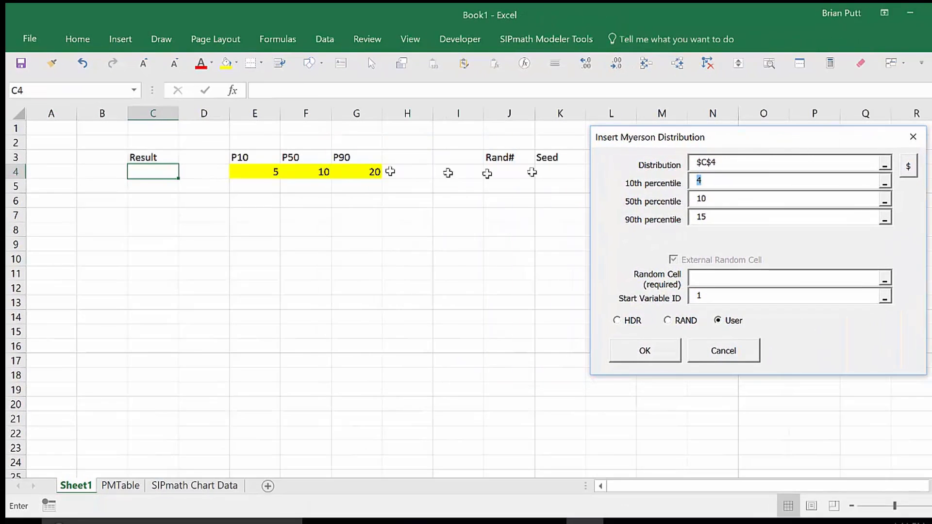
left_click(269, 174)
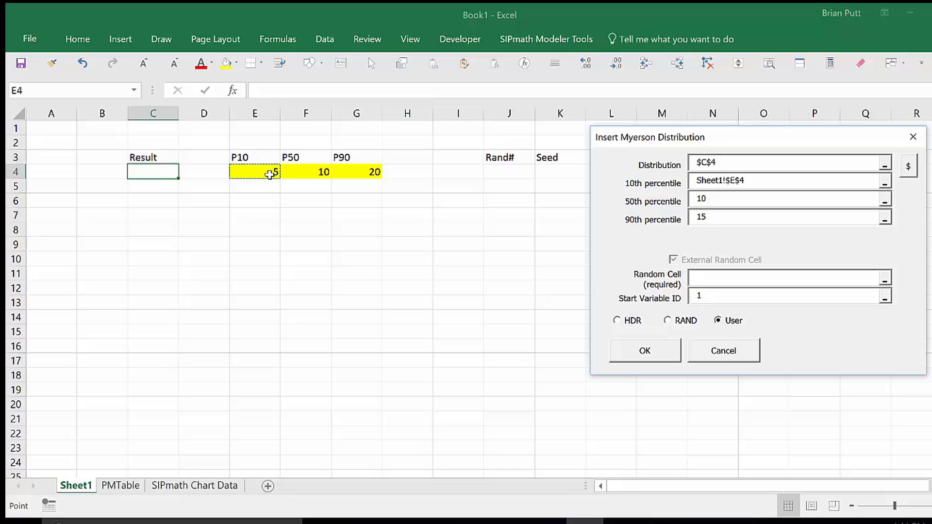
key("Tab")
left_click(312, 171)
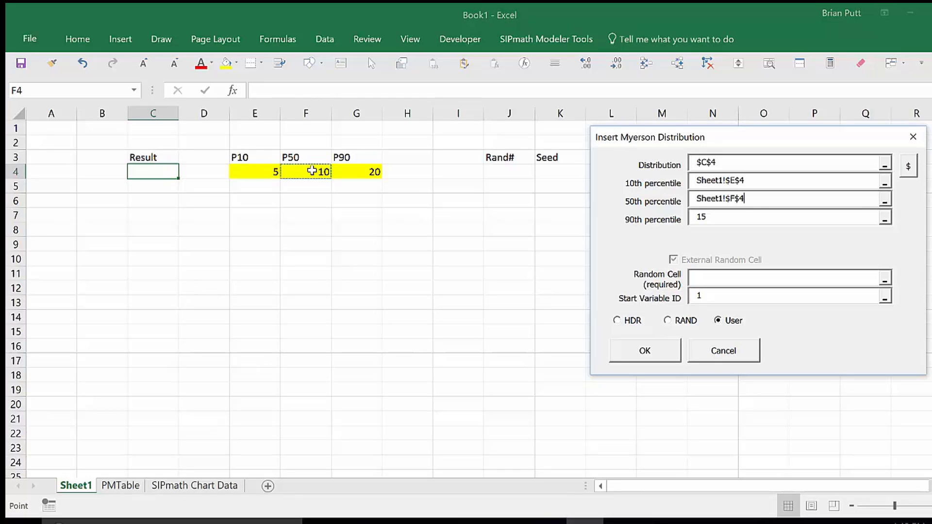
key("Tab")
left_click(350, 172)
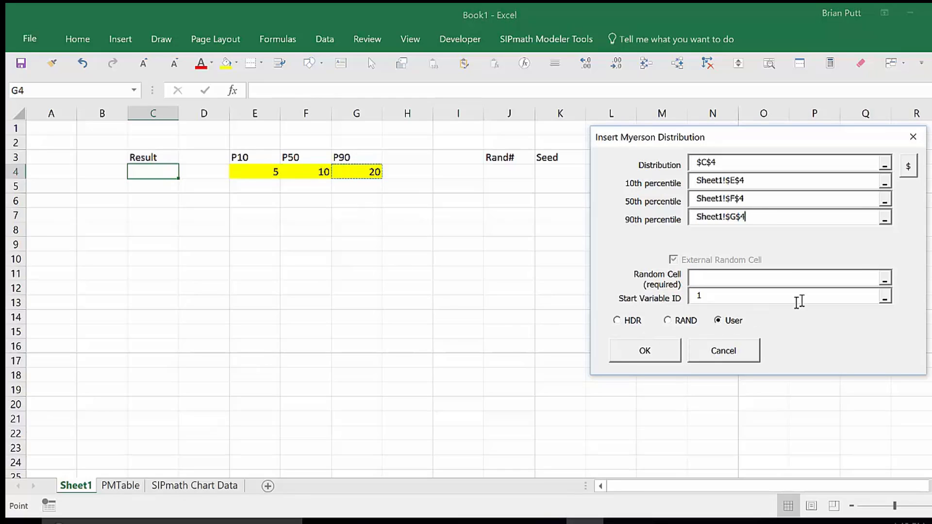
key("Tab")
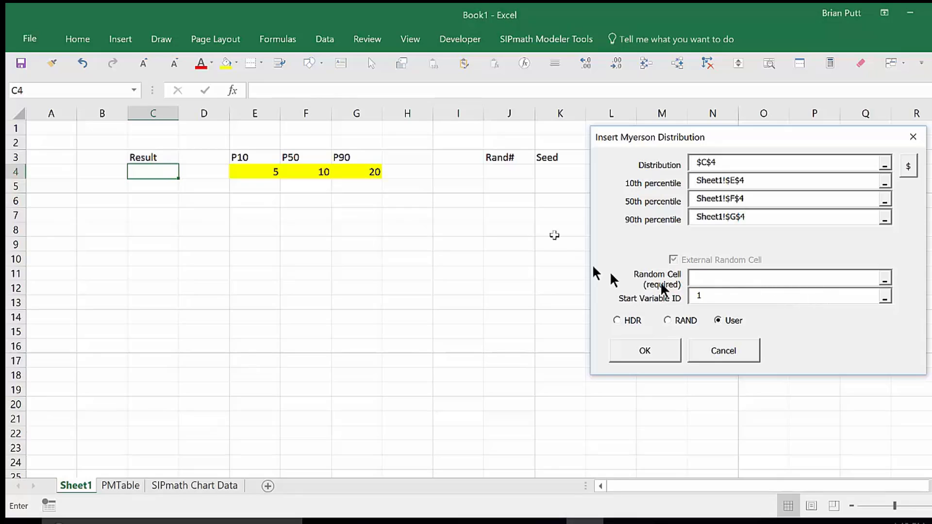
Use J4 as the random cell and K4 as the start variable ID, with the HDR generator.
left_click(506, 172)
key("Tab")
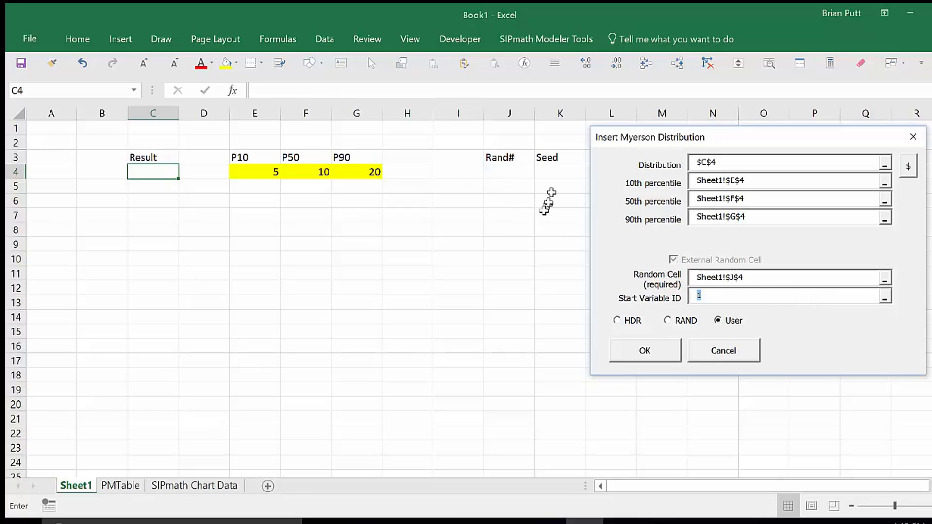
left_click(551, 173)
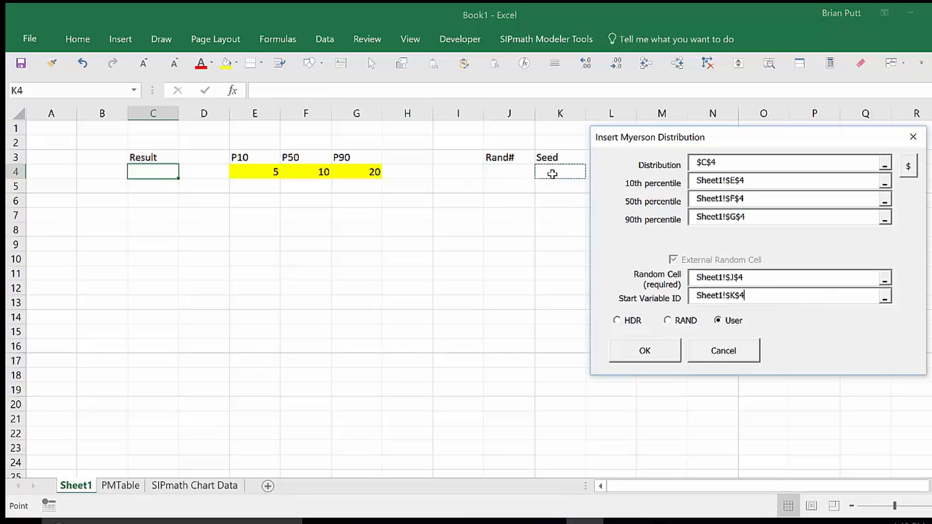
left_click(617, 319)
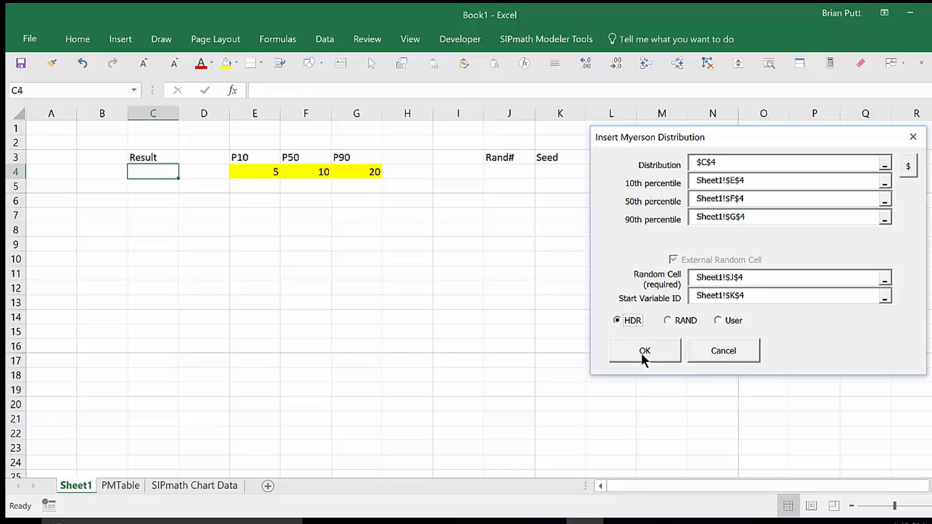
left_click(641, 351)
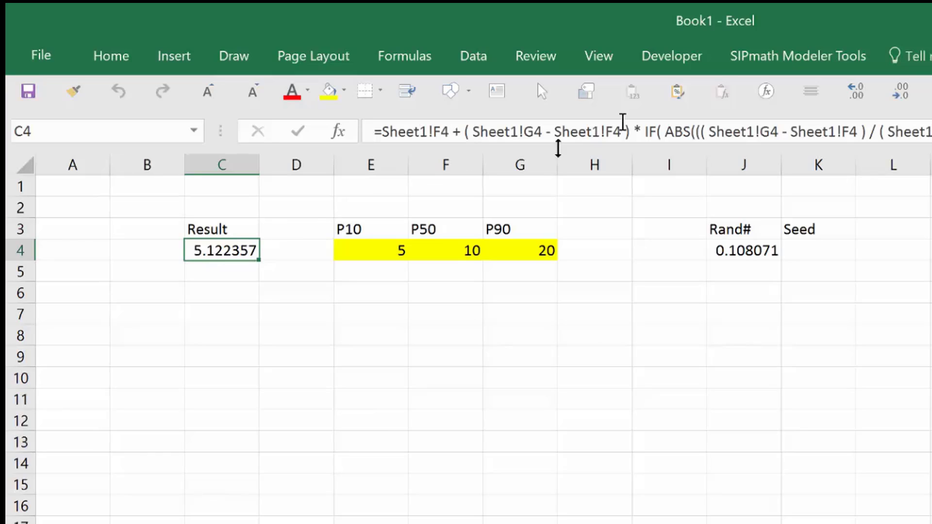
Register C4 as output 'd_Myerson' with the Sparklines start cell left empty.
left_click(790, 60)
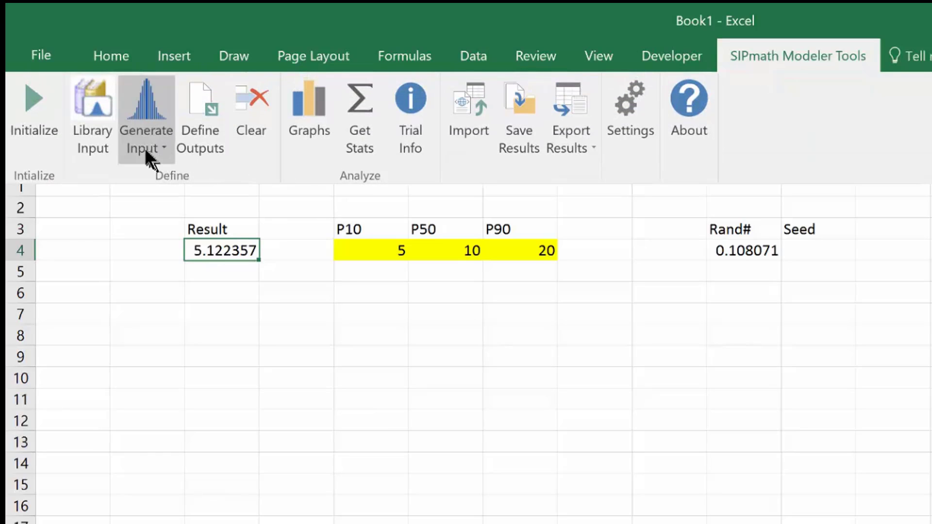
left_click(192, 103)
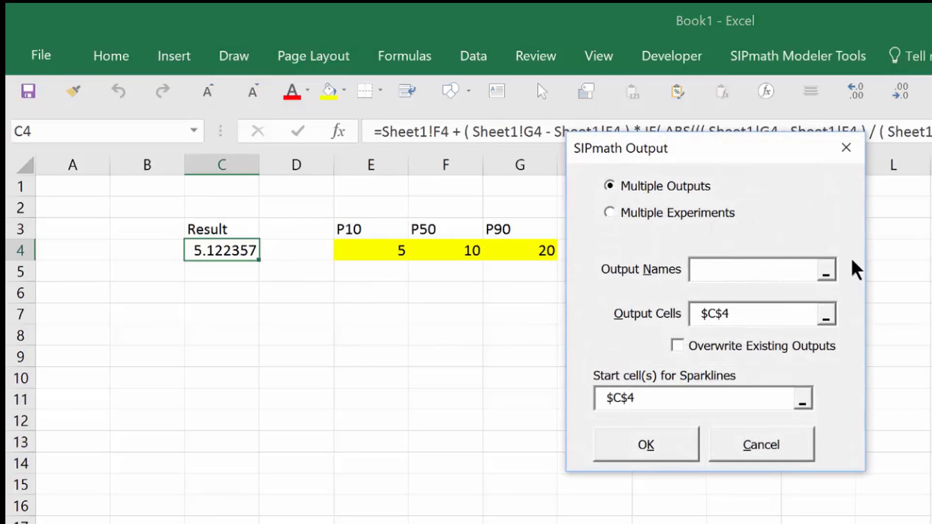
type("d_Myerson")
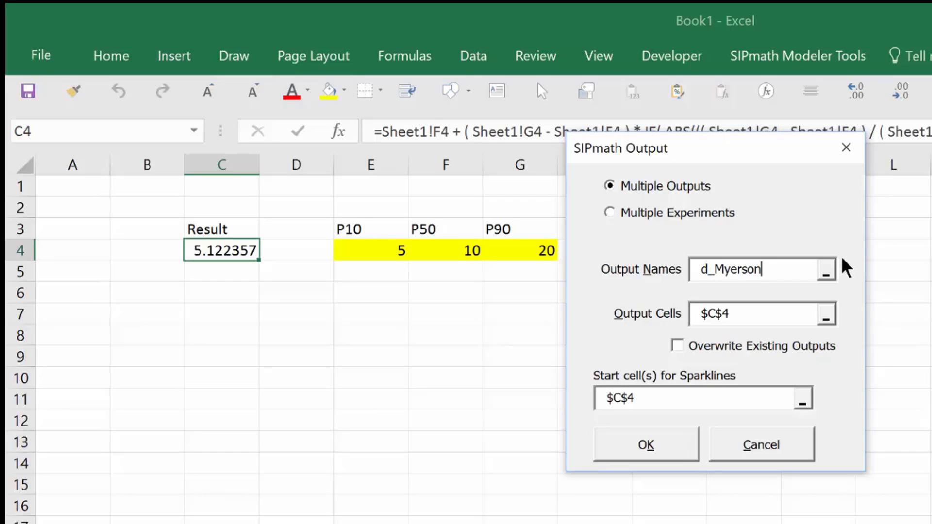
left_click(636, 402)
left_click_drag(636, 401, 573, 410)
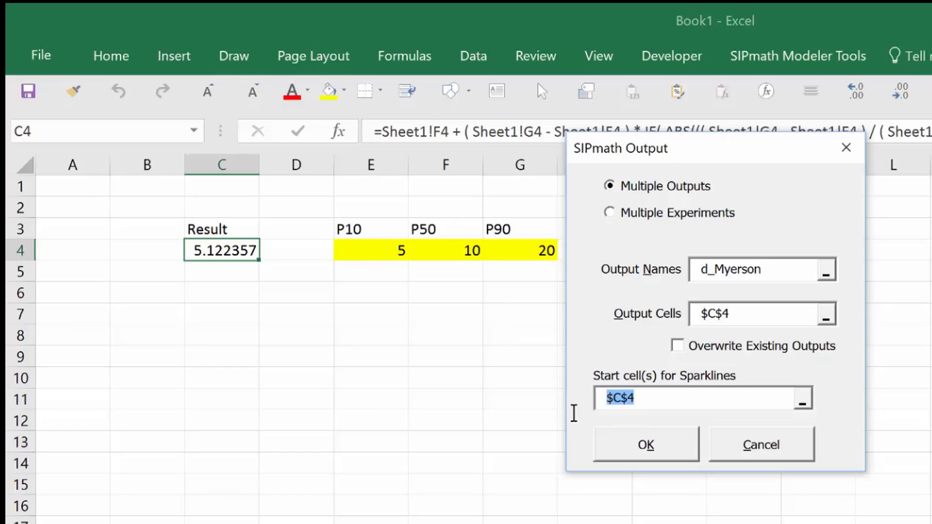
key("BackSpace")
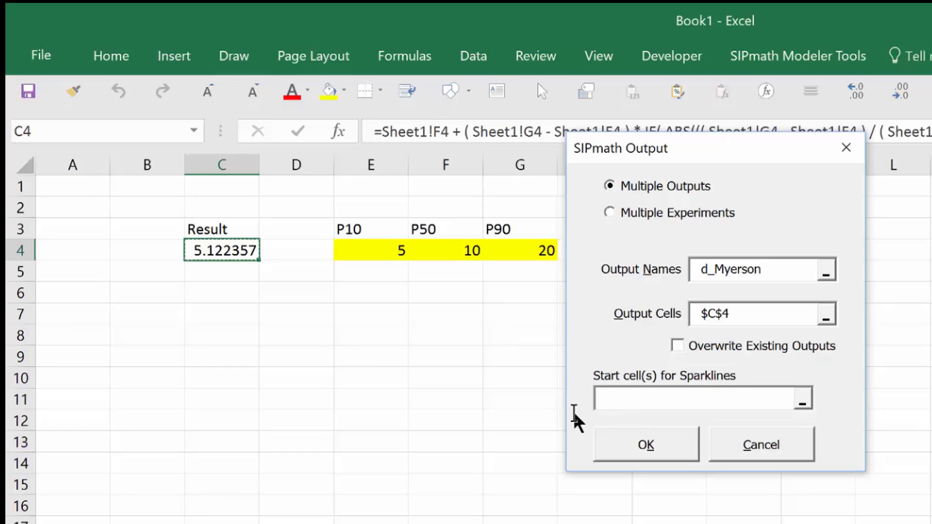
left_click(646, 446)
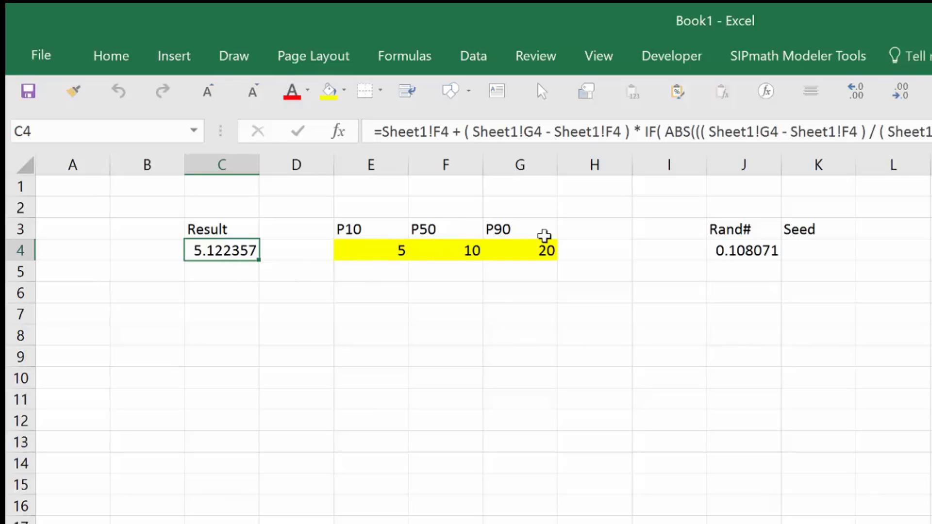
Check the PMTable sheet, then set B4 to EV =AVERAGE(d_Myerson), giving 11.58823.
left_click(115, 465)
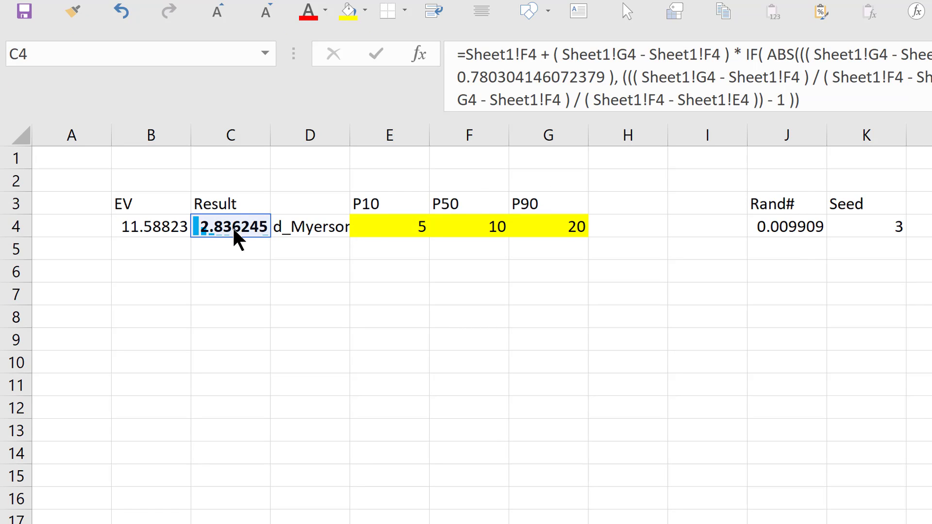
left_click(132, 226)
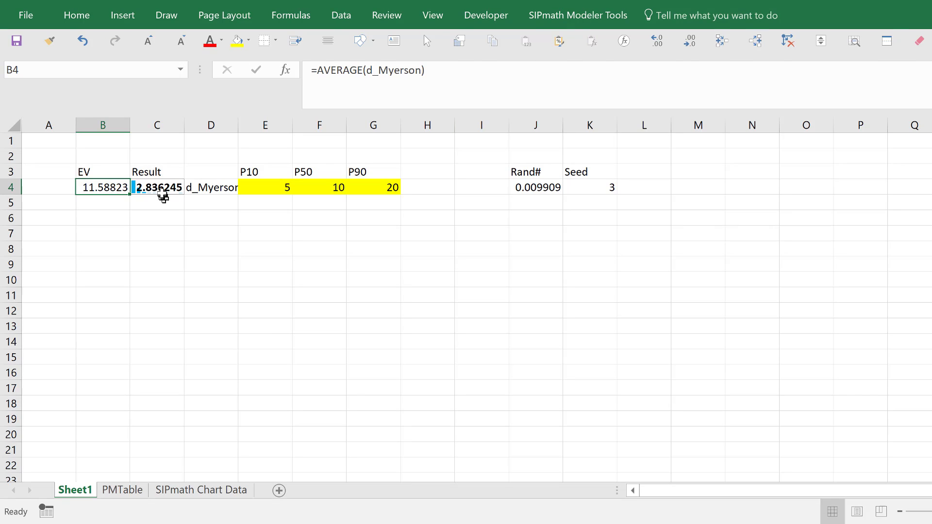
left_click(163, 194)
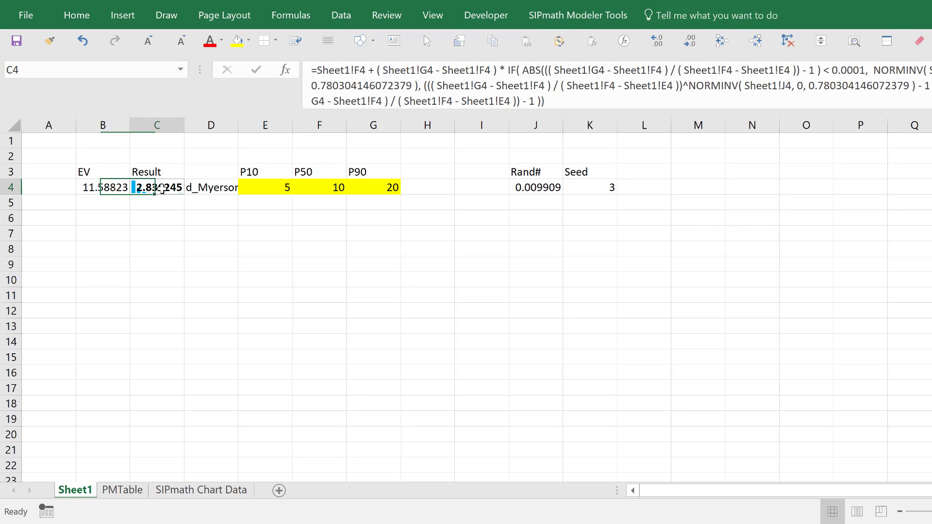
left_click(569, 16)
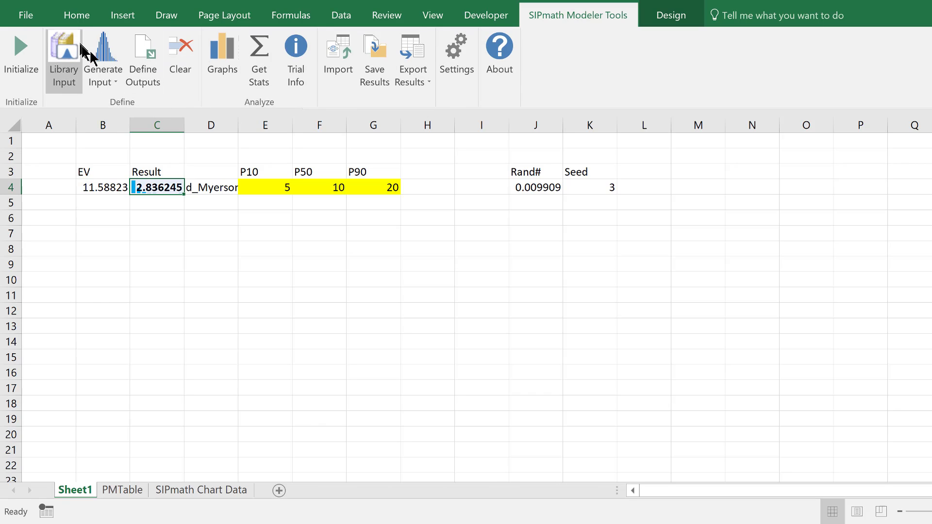
Generate d_Myerson charts with the histogram at B7 and the cumulative chart at L7.
left_click(216, 48)
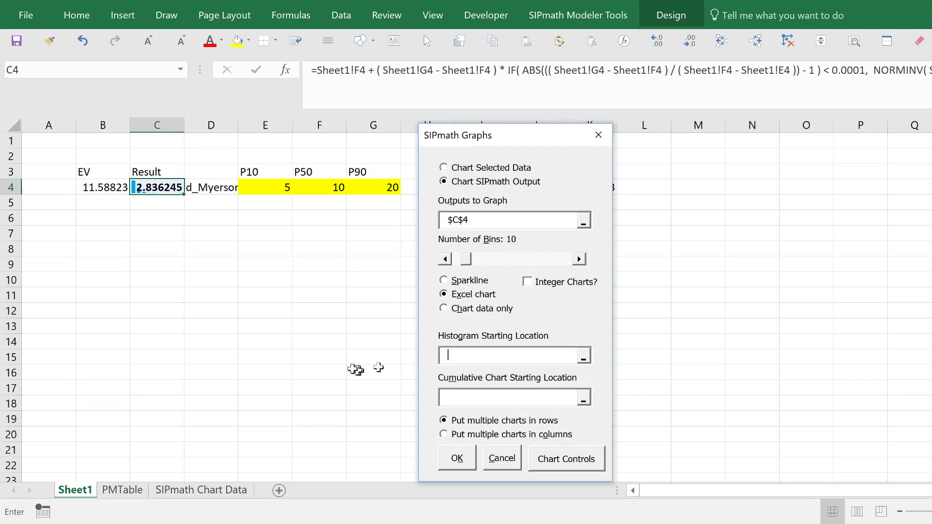
left_click(101, 234)
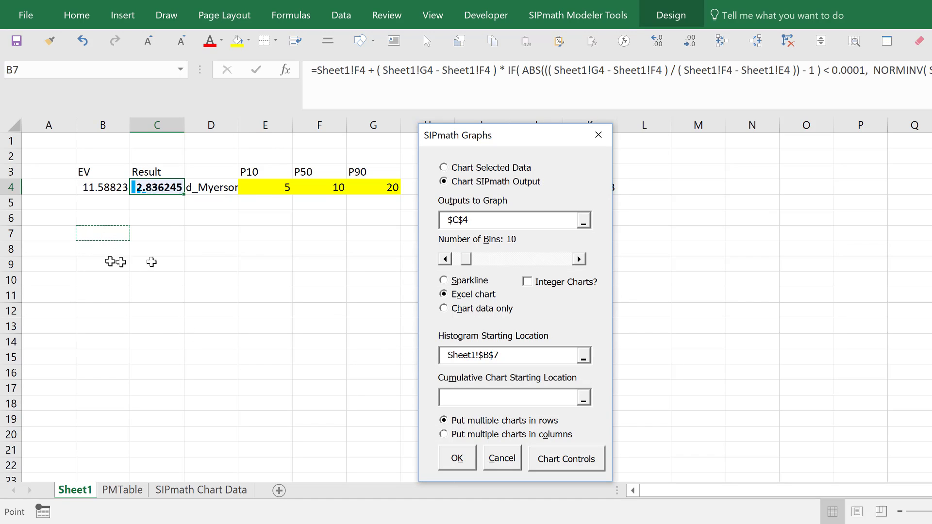
left_click(441, 398)
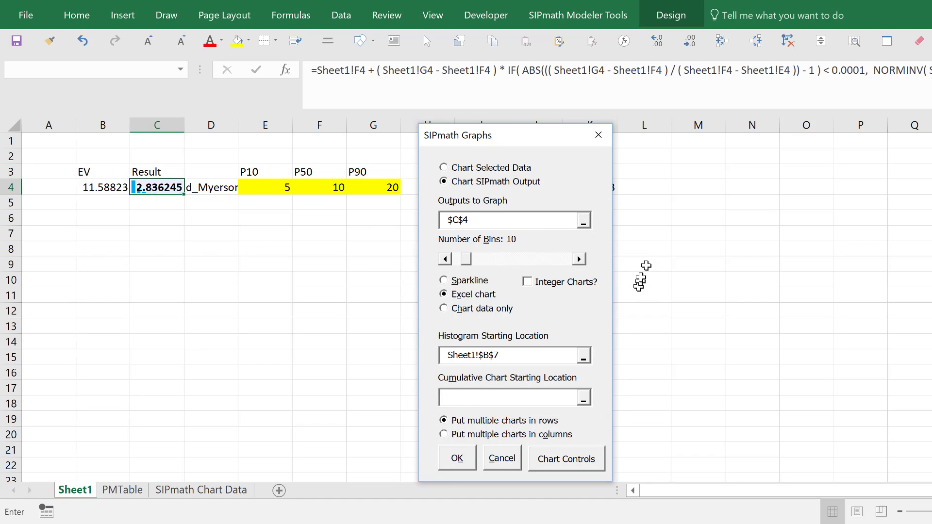
left_click(646, 233)
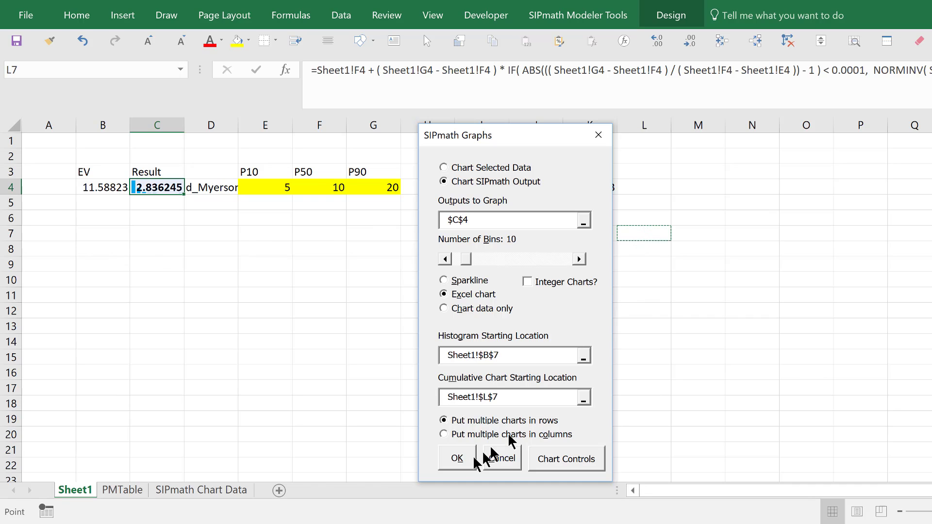
left_click(460, 461)
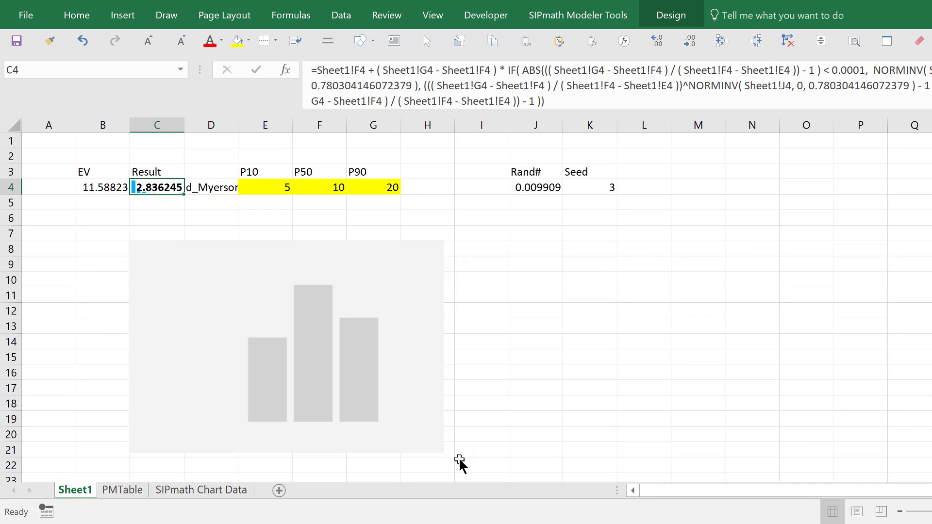
Drag the cumulative d_Myerson chart left until it sits beside the histogram.
left_click(672, 243)
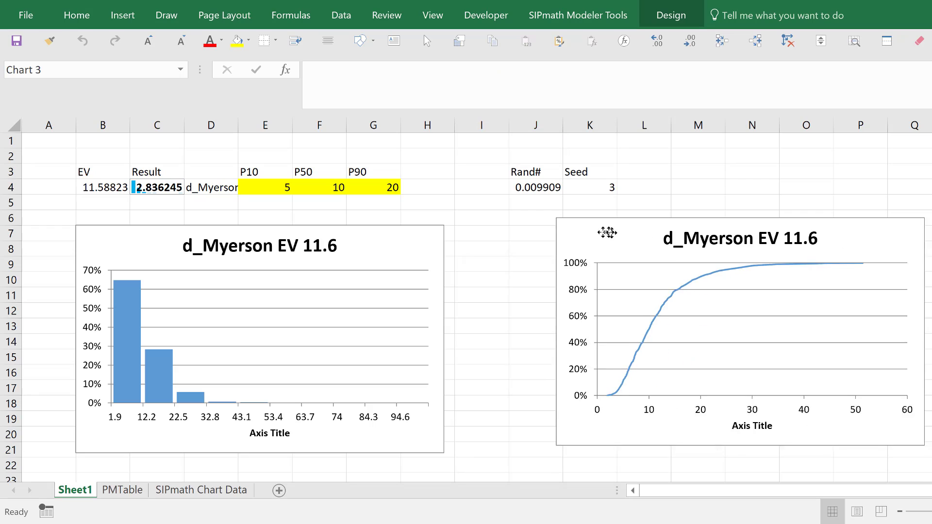
left_click_drag(607, 233, 518, 240)
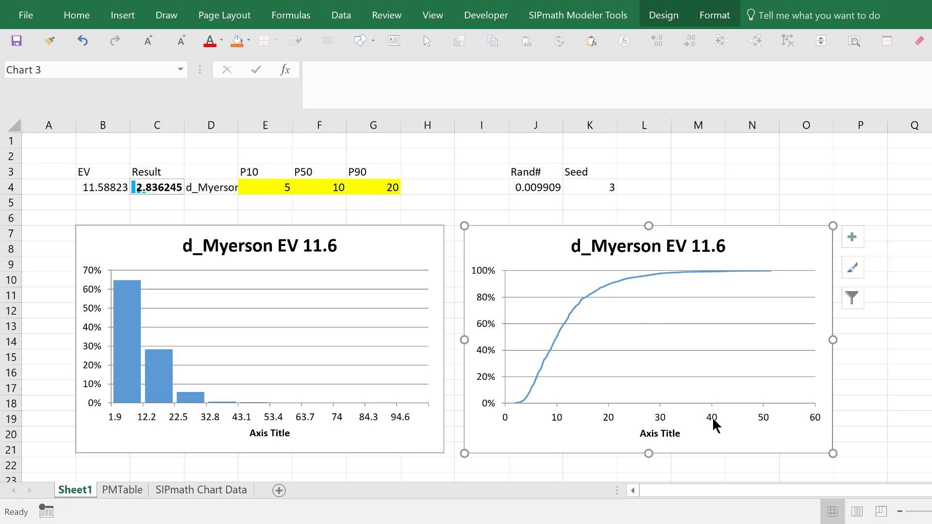
Change the cumulative chart's horizontal axis maximum from 60 to 40.
right_click(699, 419)
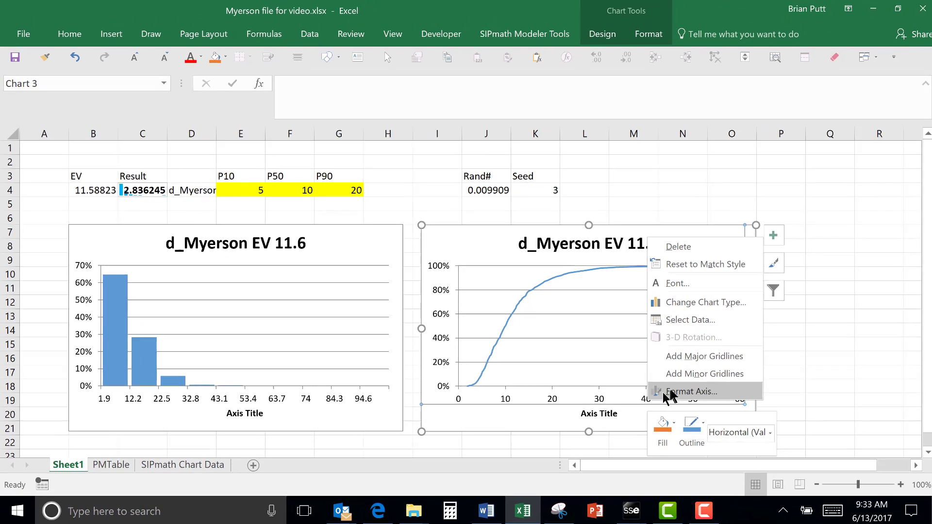
left_click(670, 396)
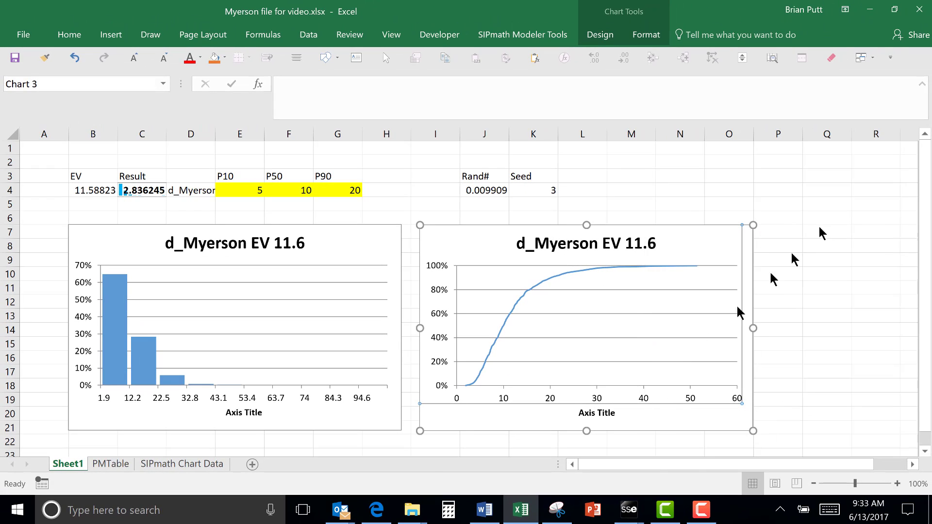
double_click(842, 250)
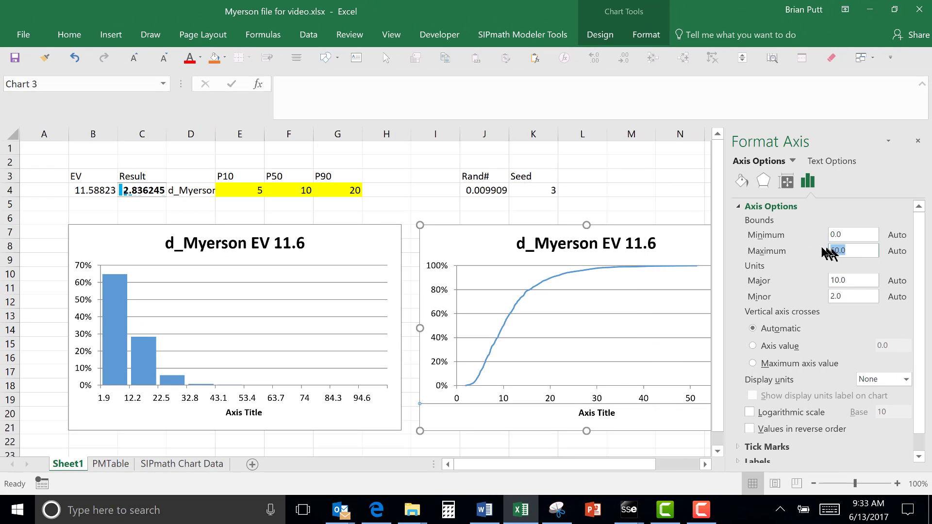
type("40")
key("Return")
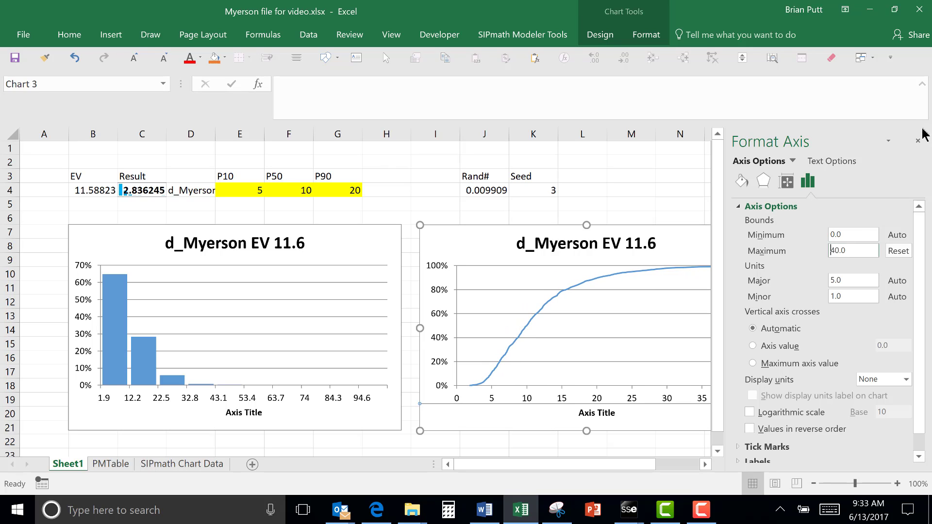
left_click(918, 141)
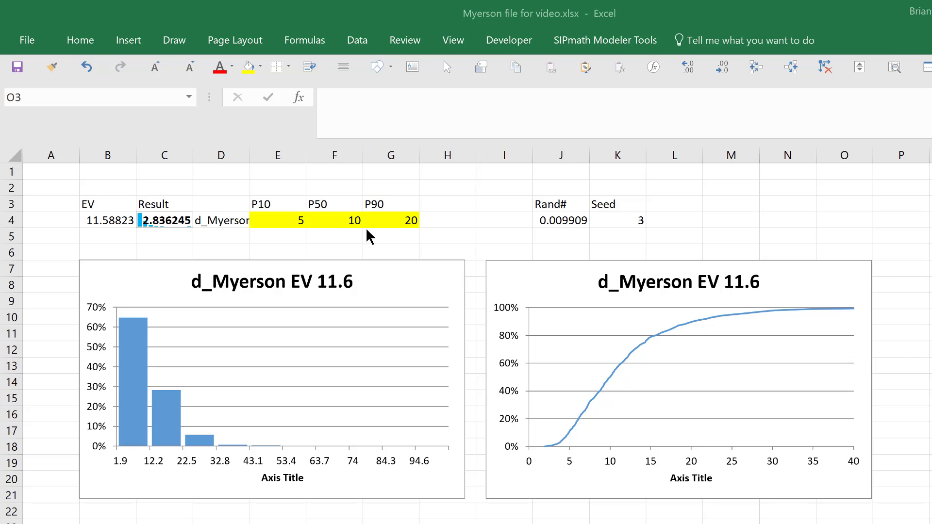
Set P90 in G4 to 15, then to 40, raising EV to 22.25476.
left_click(406, 220)
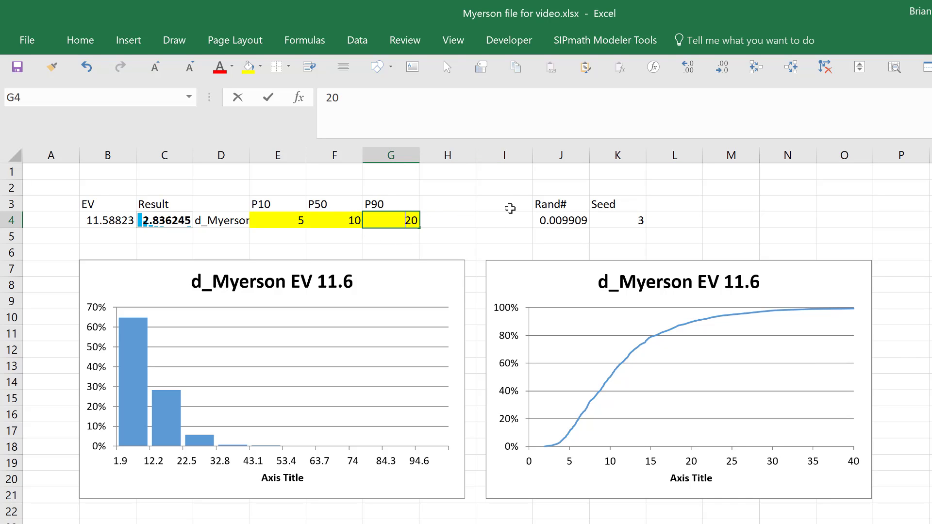
type("15")
key("ctrl+Return")
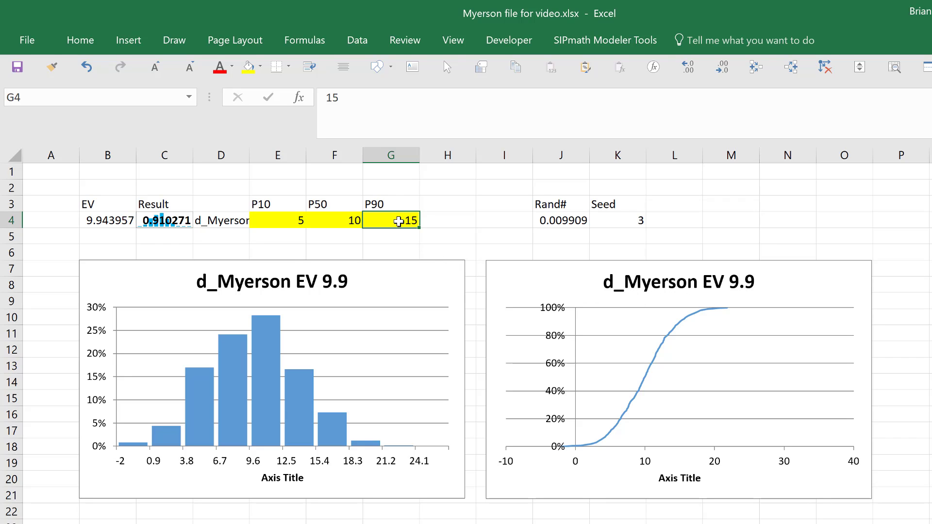
type("40")
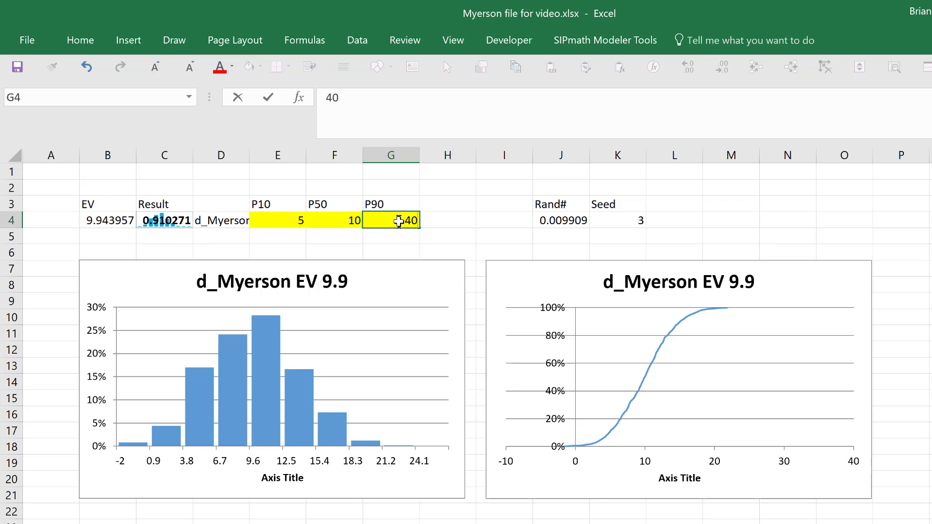
key("ctrl+Return")
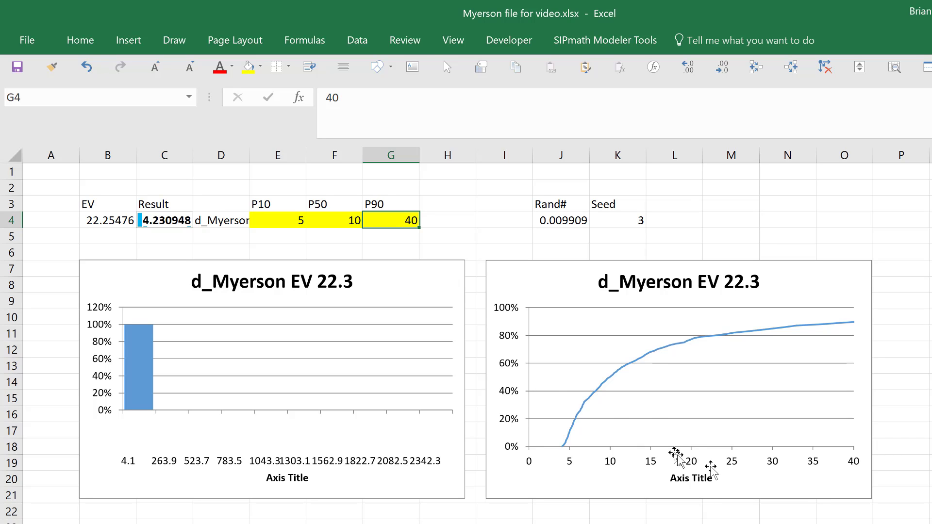
Reset the cumulative chart's horizontal axis maximum to automatic, now spanning 0 to 500.
right_click(732, 465)
left_click(765, 452)
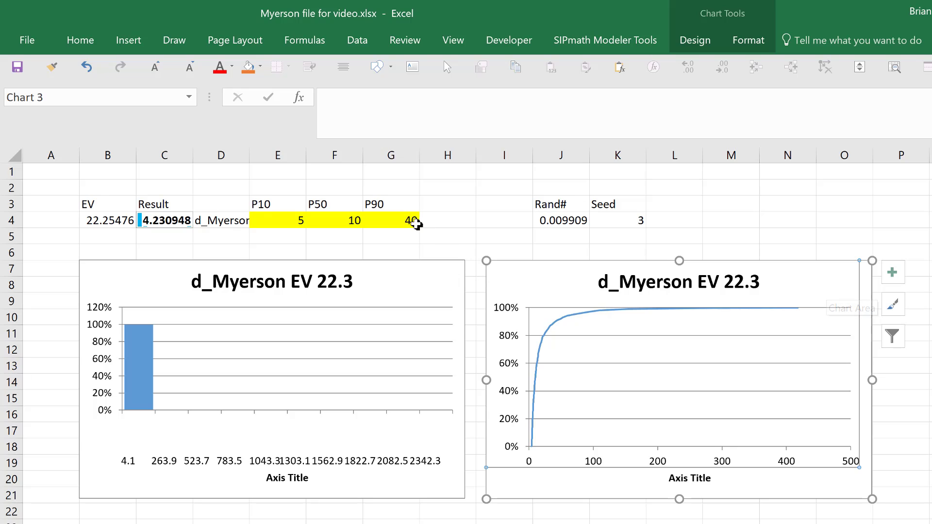
left_click(412, 221)
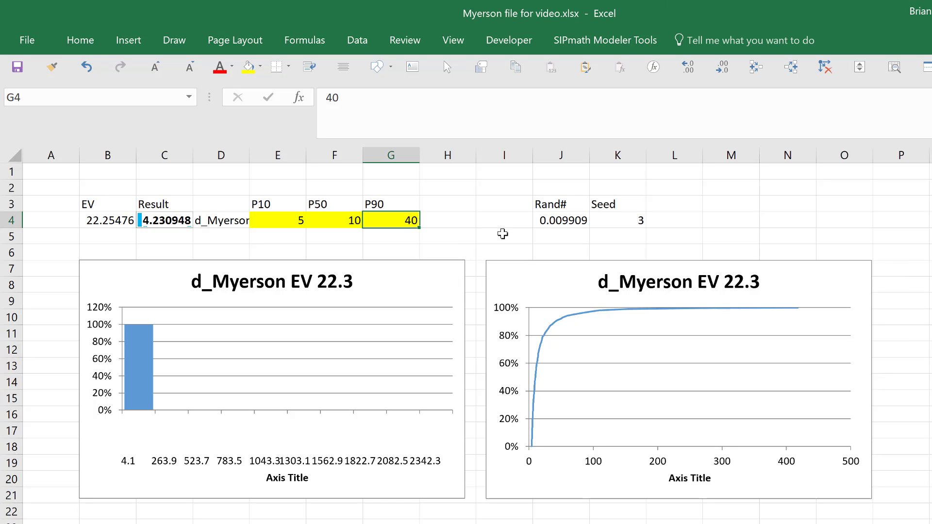
Restore P90 in G4 to 20, returning EV to 11.58823 and C4's Result to 2.836245.
type("20")
key("Return")
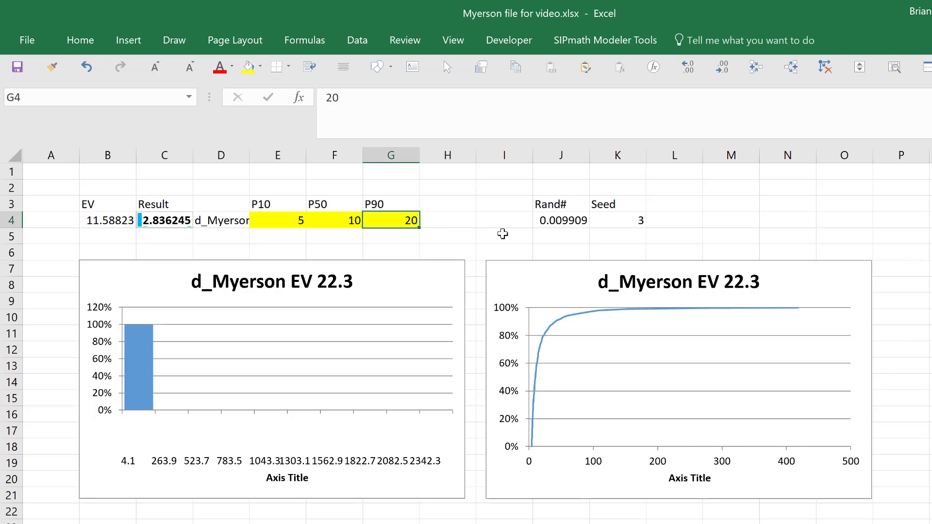